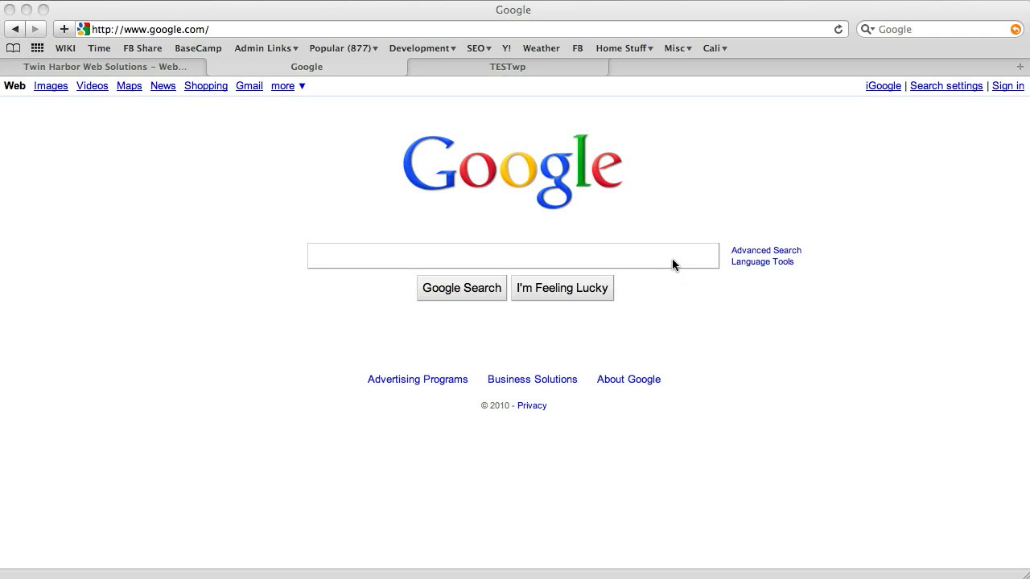
Search Google for 'bayville, ny' and go to the Bayville, NY result in Google Maps.
{"action": "left_click", "coordinate": [383, 254]}
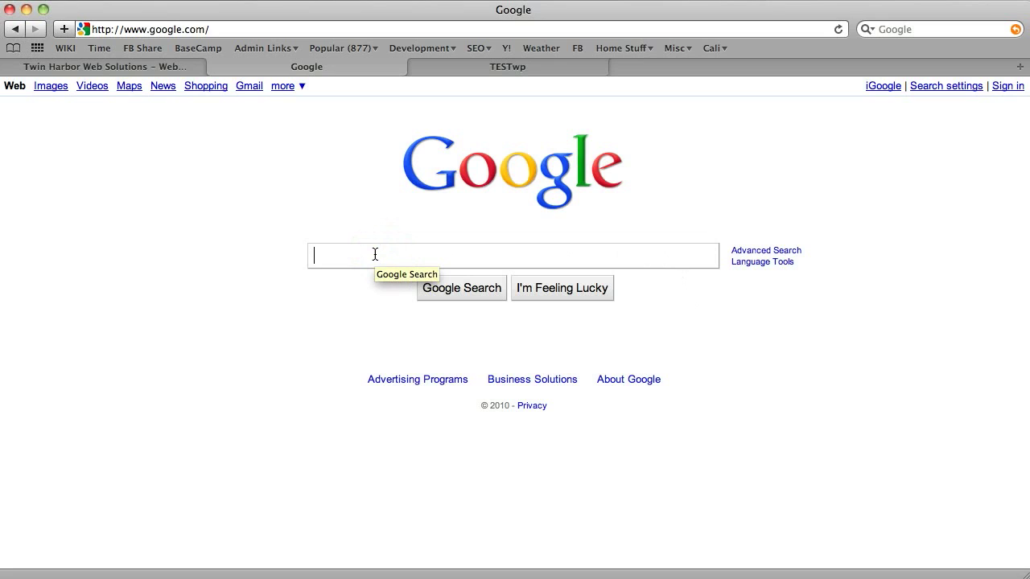
{"action": "left_click", "coordinate": [375, 254]}
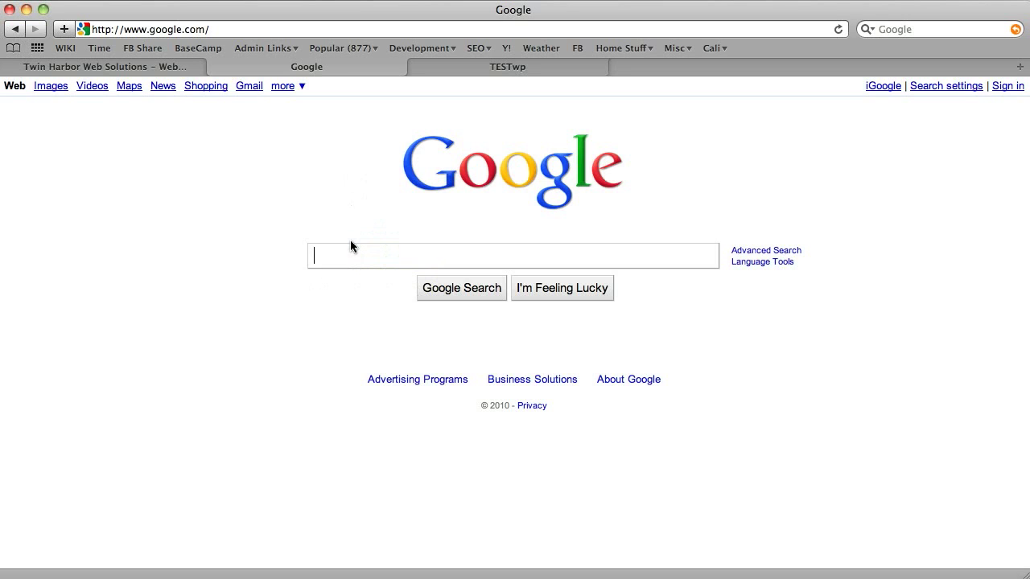
{"action": "type", "text": "bay"}
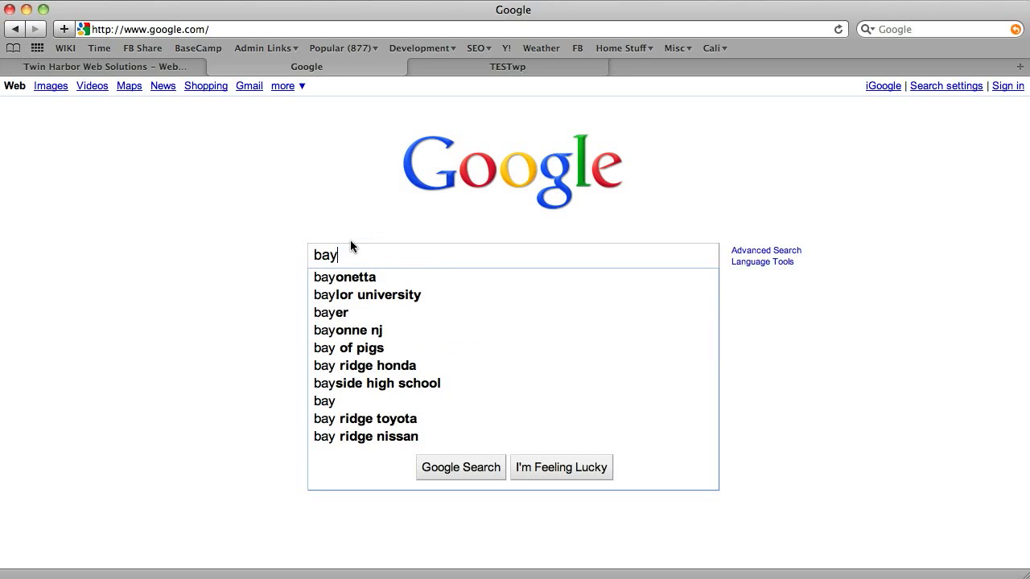
{"action": "type", "text": "ville, ny"}
{"action": "key", "text": "Return"}
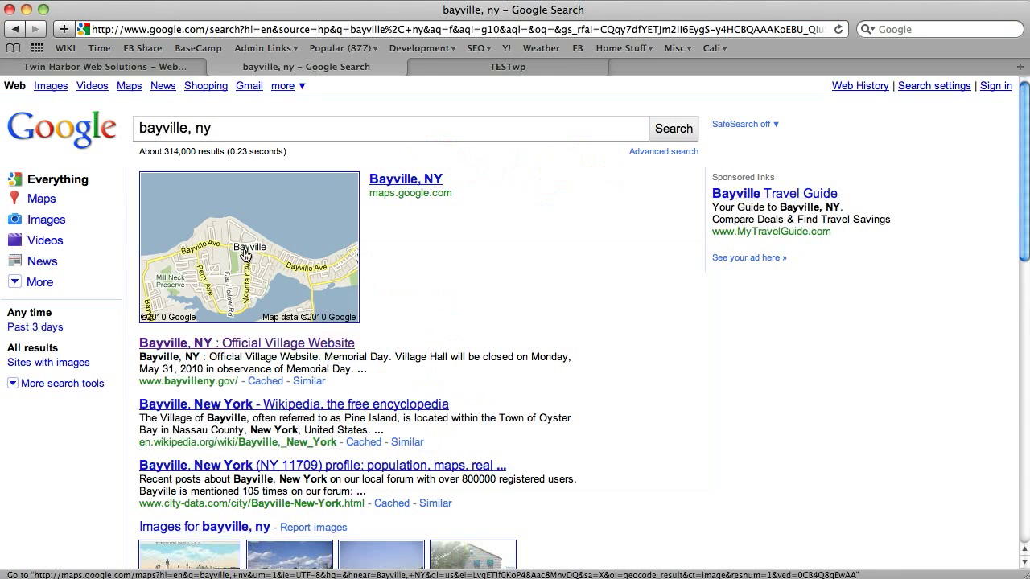
{"action": "left_click", "coordinate": [245, 256]}
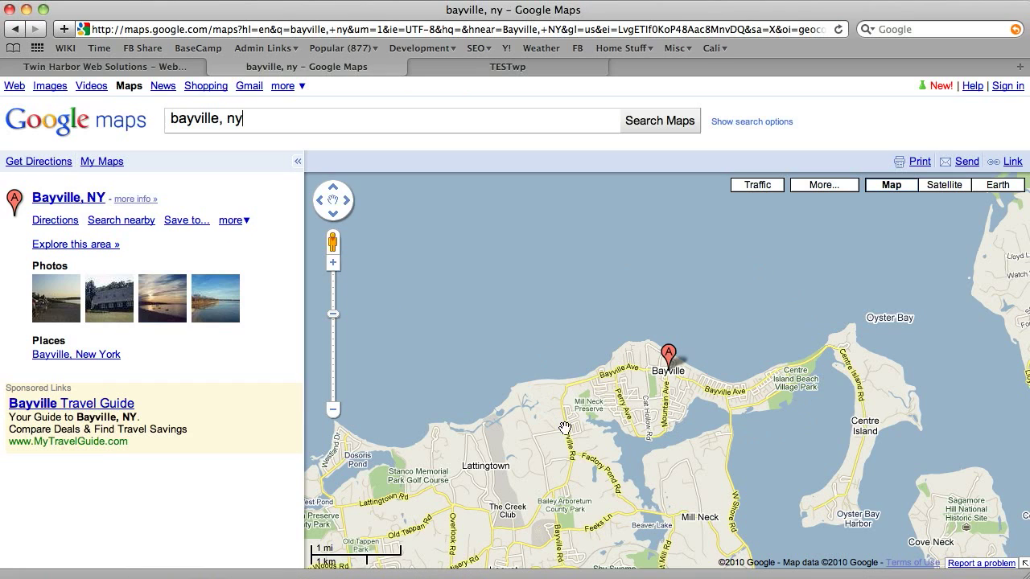
Toggle Satellite and back to Map, zoom in twice on Bayville, and show the marker's info bubble.
{"action": "left_click", "coordinate": [943, 187]}
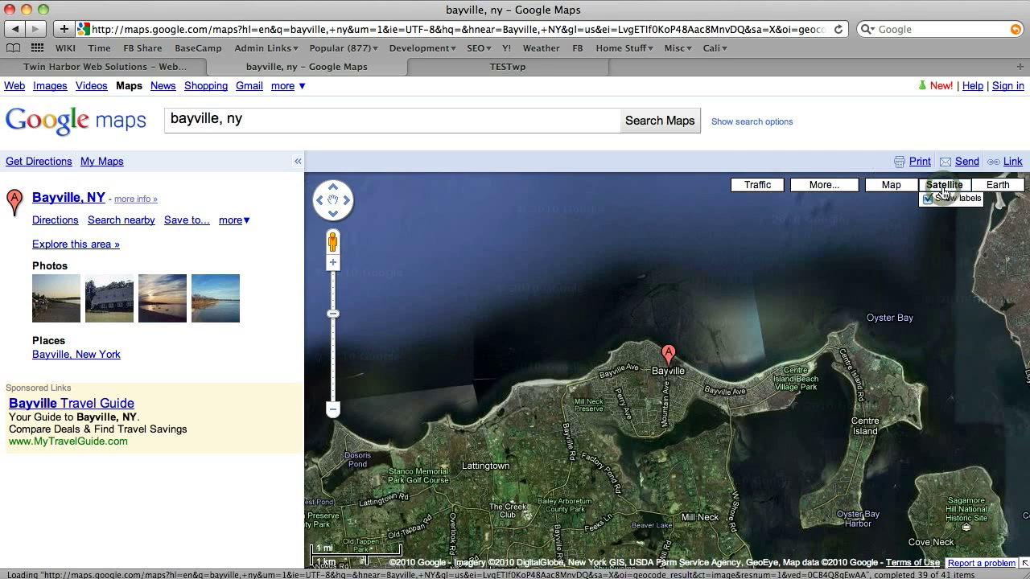
{"action": "left_click", "coordinate": [892, 187]}
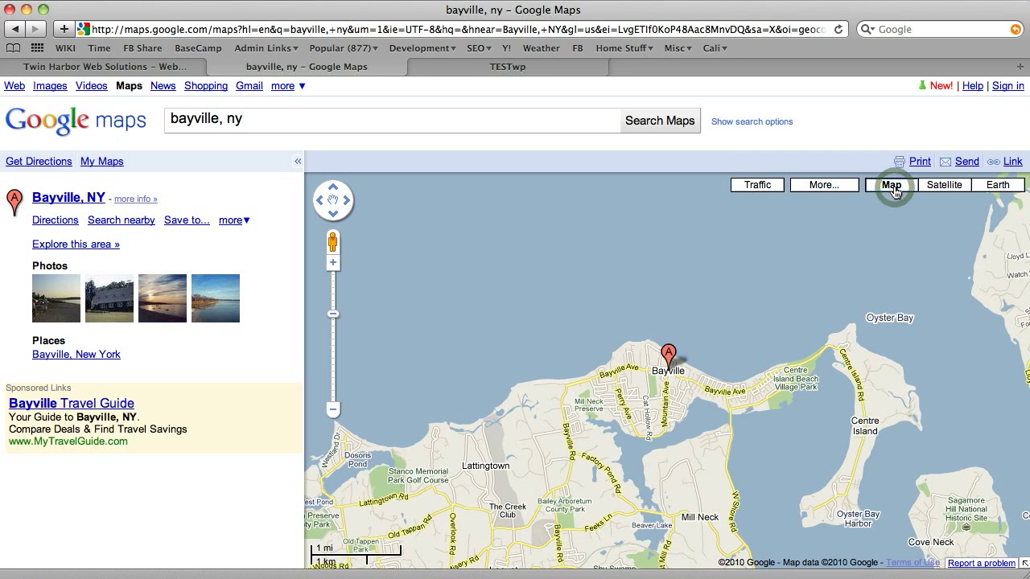
{"action": "left_click", "coordinate": [332, 263]}
{"action": "left_click", "coordinate": [332, 263]}
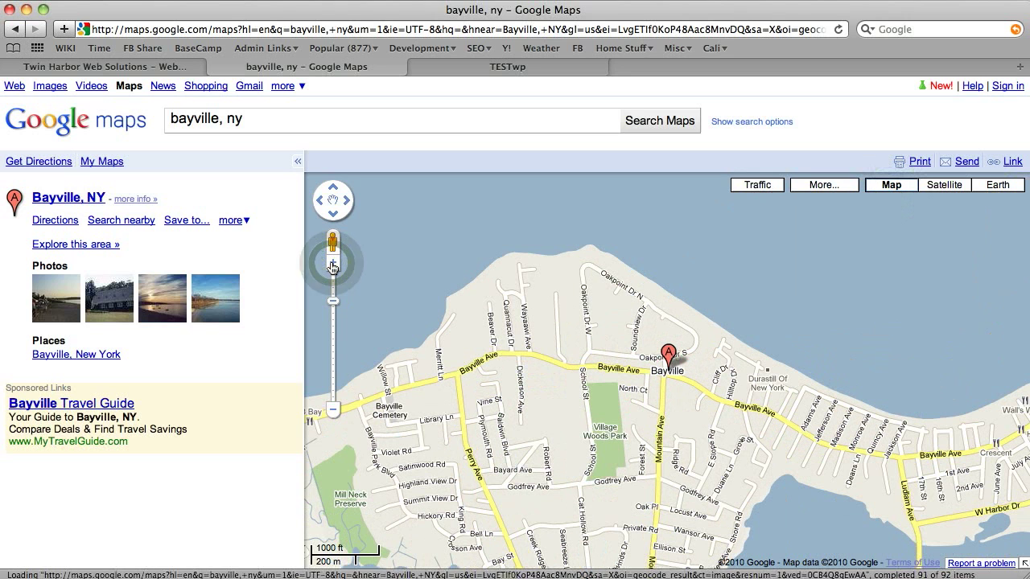
{"action": "left_click", "coordinate": [668, 355]}
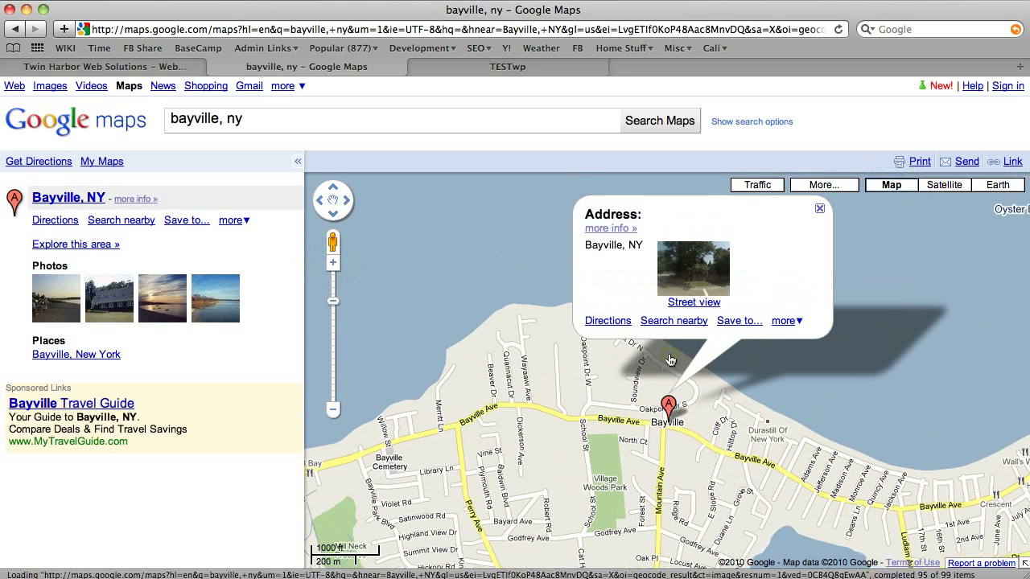
Enter Street View at the Bayville marker with a large street map split alongside.
{"action": "left_click", "coordinate": [691, 309]}
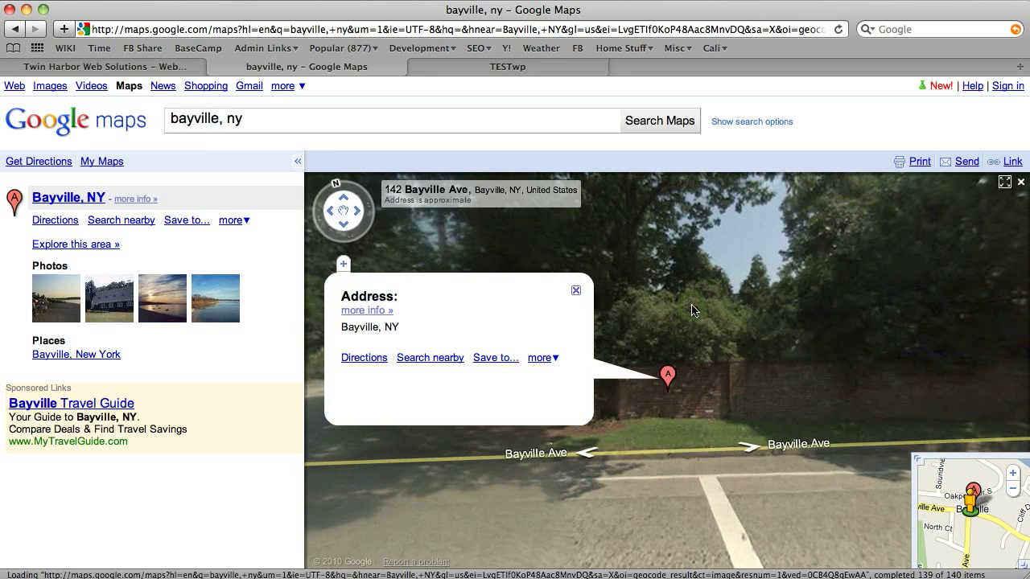
{"action": "left_click", "coordinate": [752, 363]}
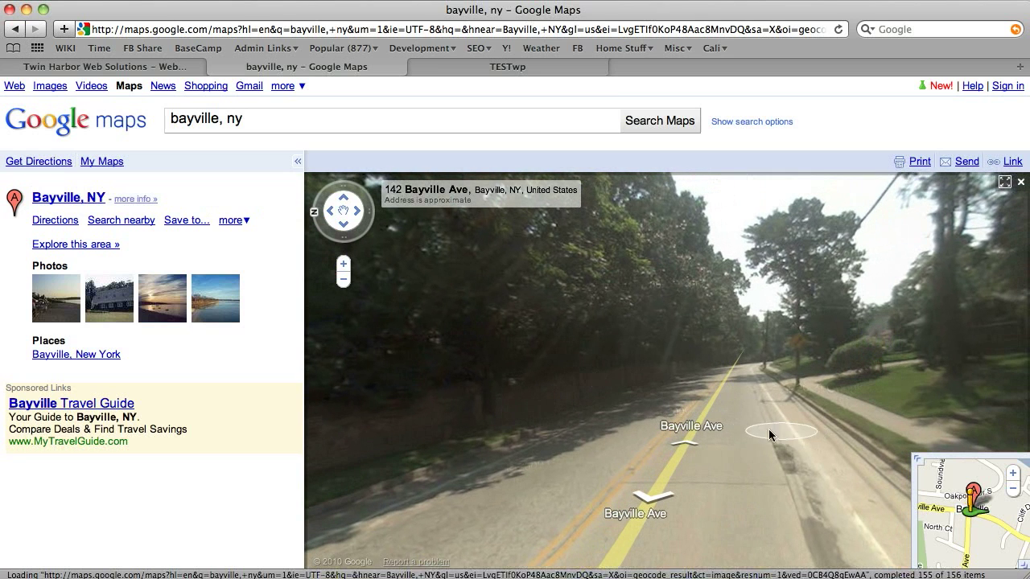
{"action": "left_click", "coordinate": [929, 466]}
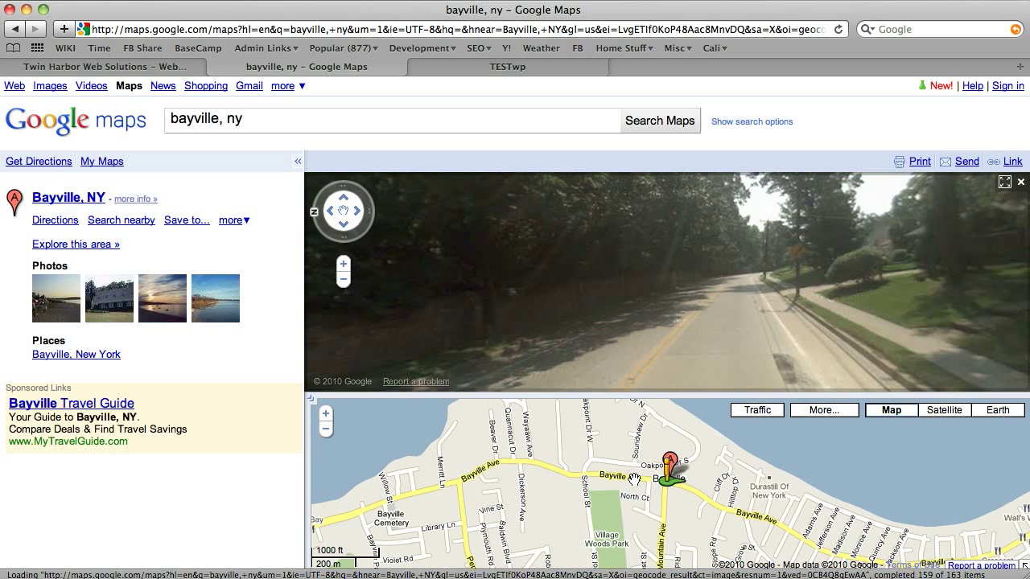
Look around, then move east along Bayville Ave to 266 Bayville Ave facing Bayville Market.
{"action": "left_click", "coordinate": [852, 278]}
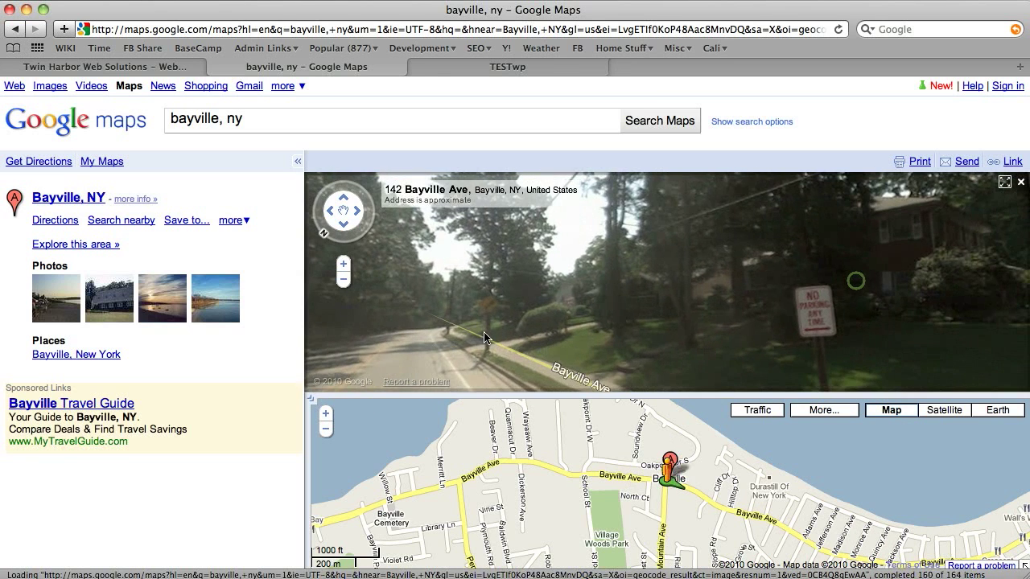
{"action": "left_click_drag", "start_coordinate": [681, 317], "coordinate": [563, 300]}
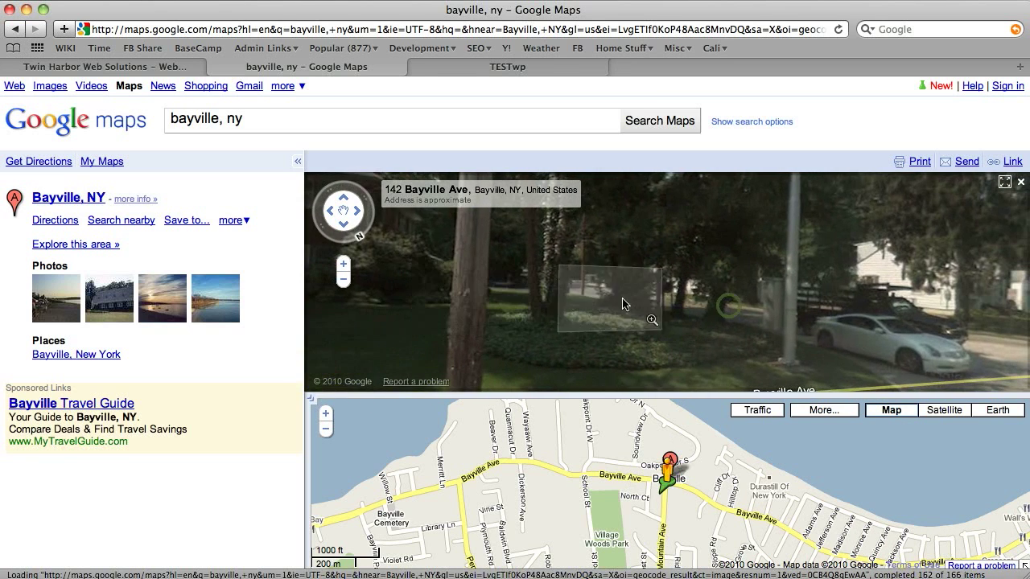
{"action": "left_click", "coordinate": [616, 287]}
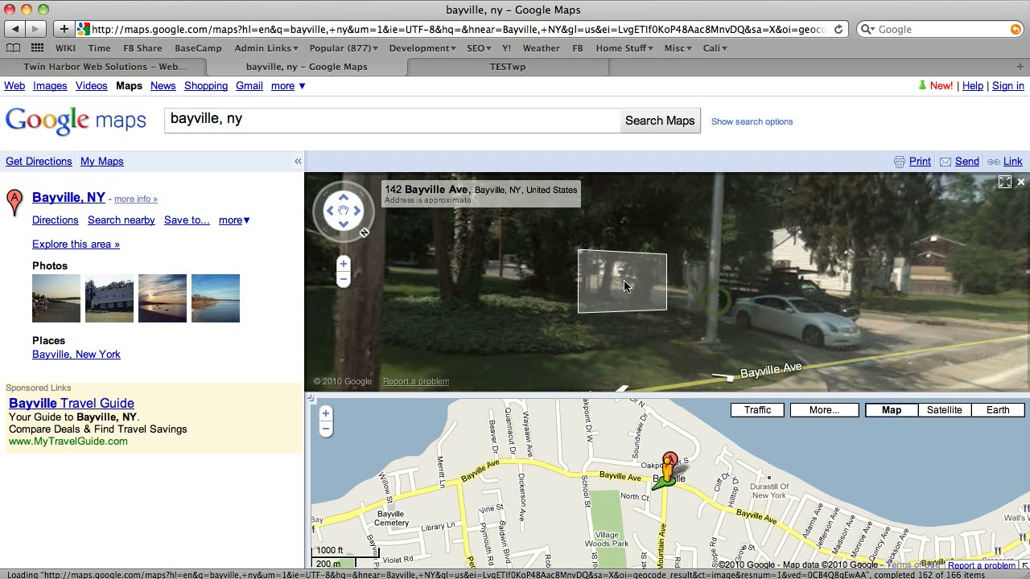
{"action": "left_click", "coordinate": [724, 285]}
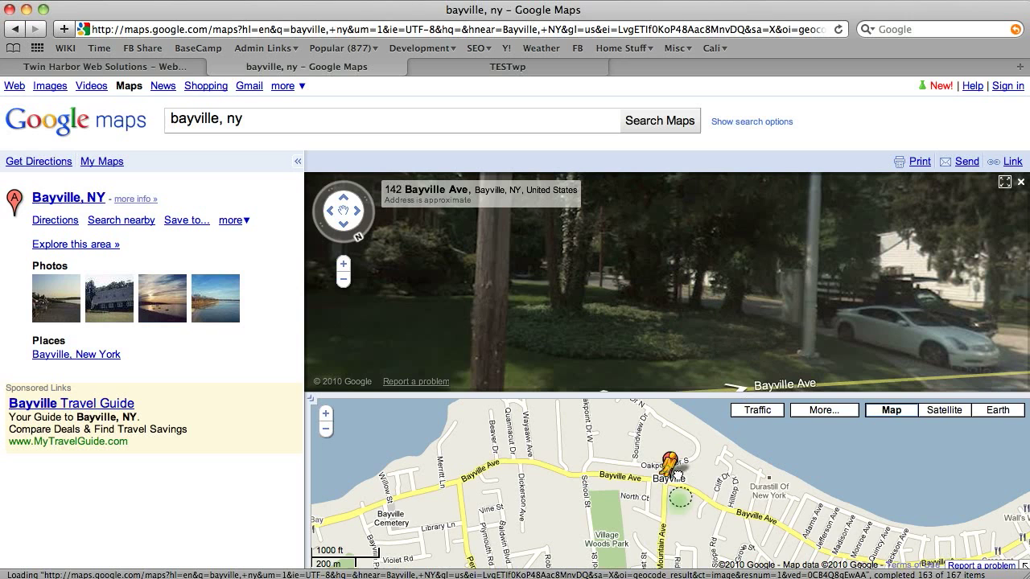
{"action": "mouse_move", "coordinate": [669, 473]}
{"action": "left_mouse_down"}
{"action": "mouse_move", "coordinate": [837, 498]}
{"action": "mouse_move", "coordinate": [900, 540]}
{"action": "left_mouse_up"}
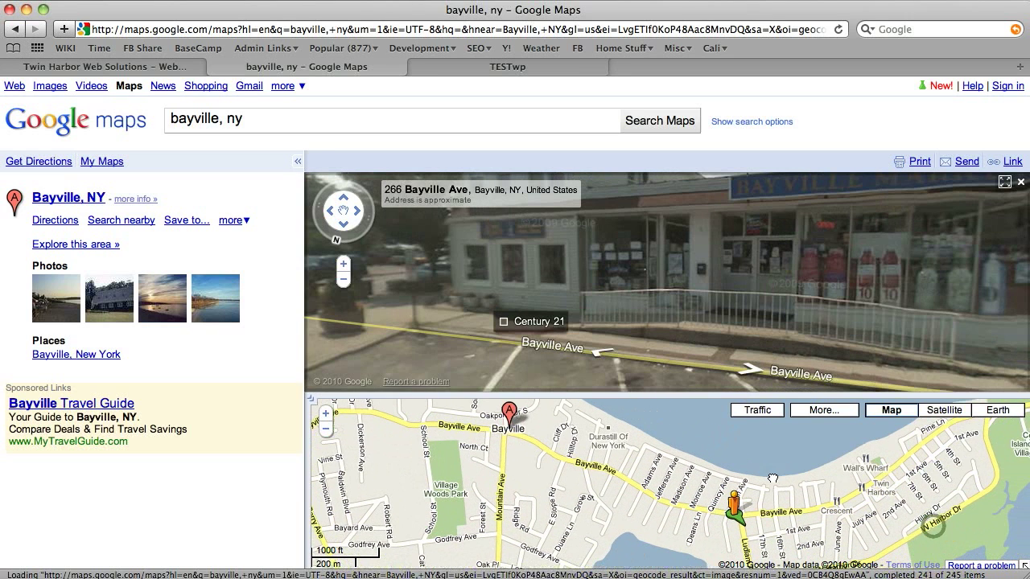
{"action": "left_click", "coordinate": [837, 257]}
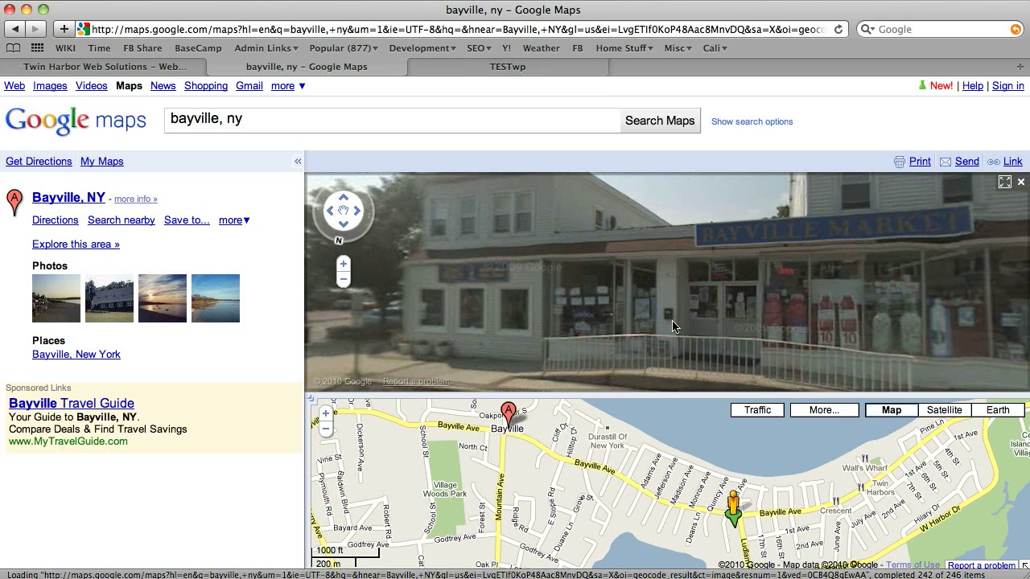
{"action": "left_click", "coordinate": [673, 326]}
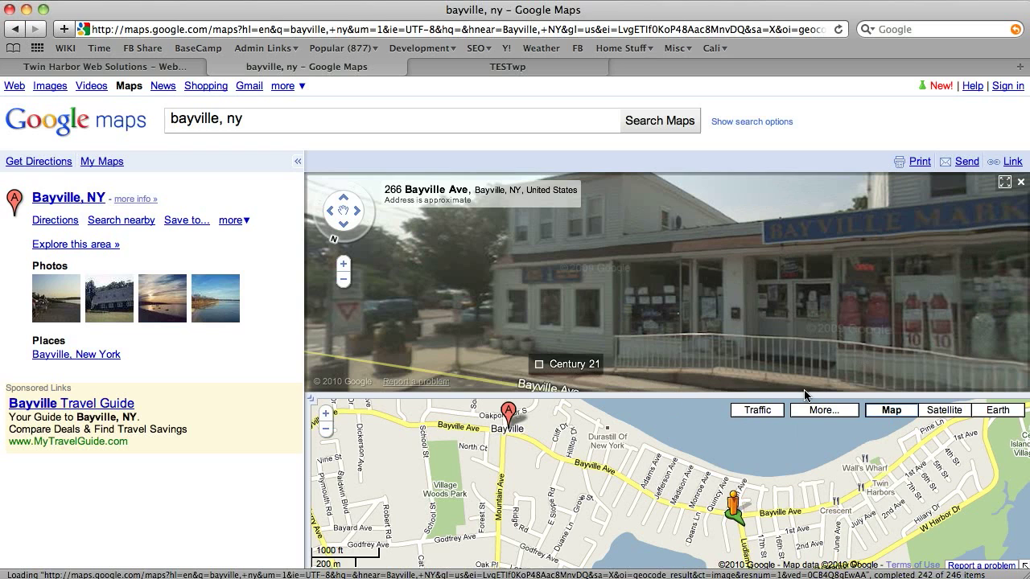
From the Link panel's embed HTML, bring up the customize-and-preview embedded map window.
{"action": "left_click", "coordinate": [1012, 161]}
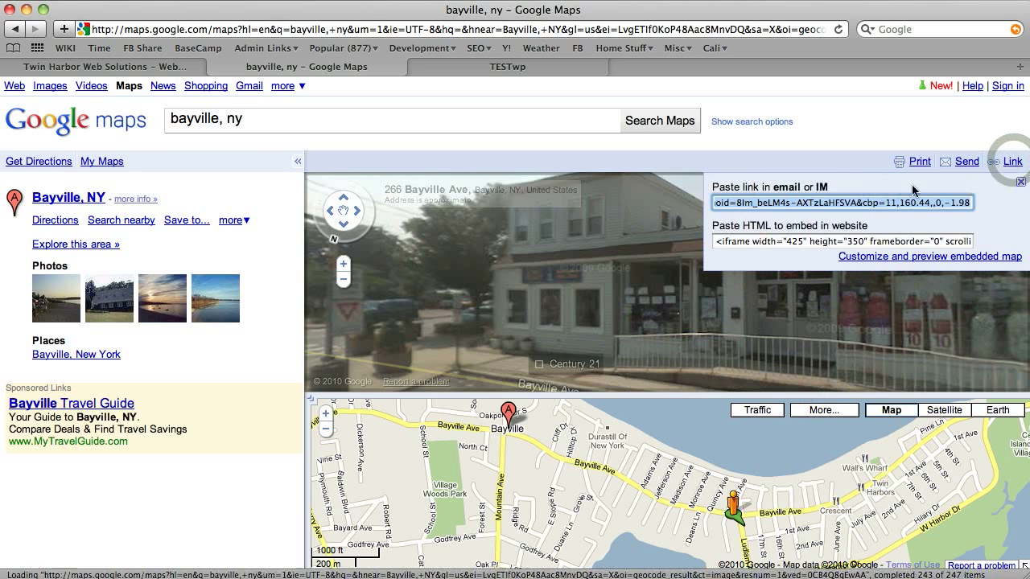
{"action": "left_click", "coordinate": [752, 242]}
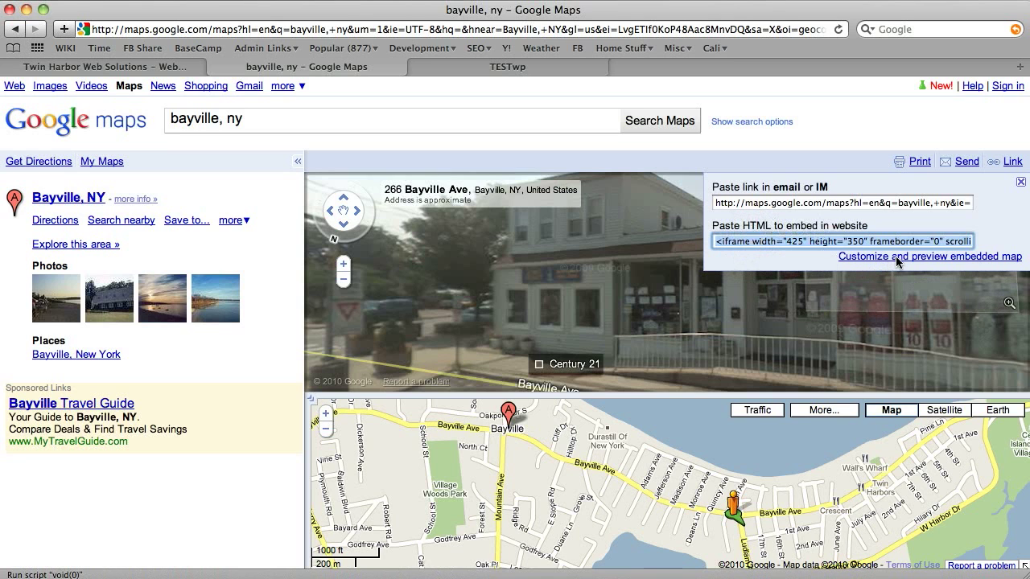
{"action": "left_click", "coordinate": [897, 258]}
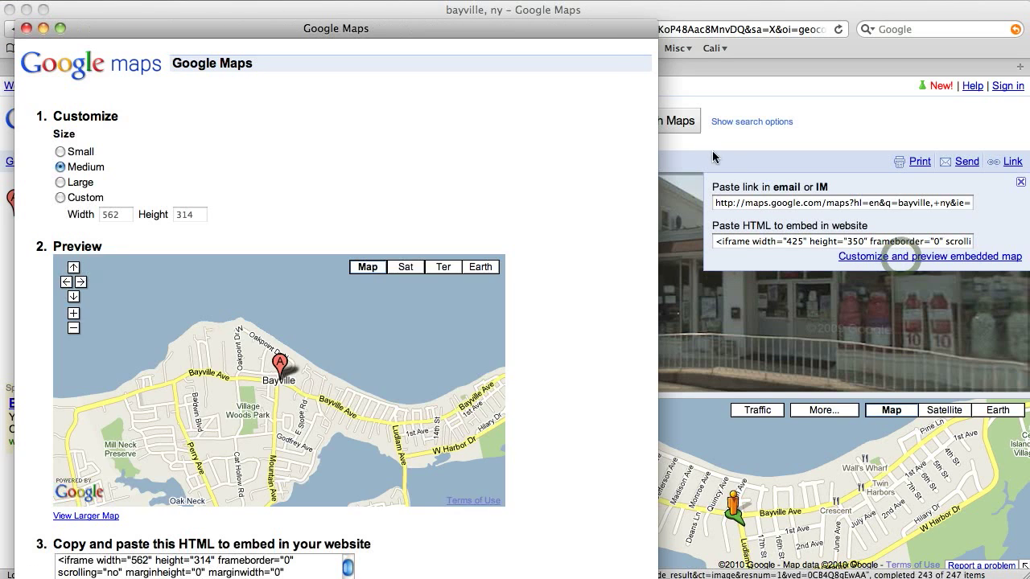
Reposition the preview window and set the embedded map size to Medium (562 by 314).
{"action": "left_click_drag", "start_coordinate": [581, 34], "coordinate": [701, 26]}
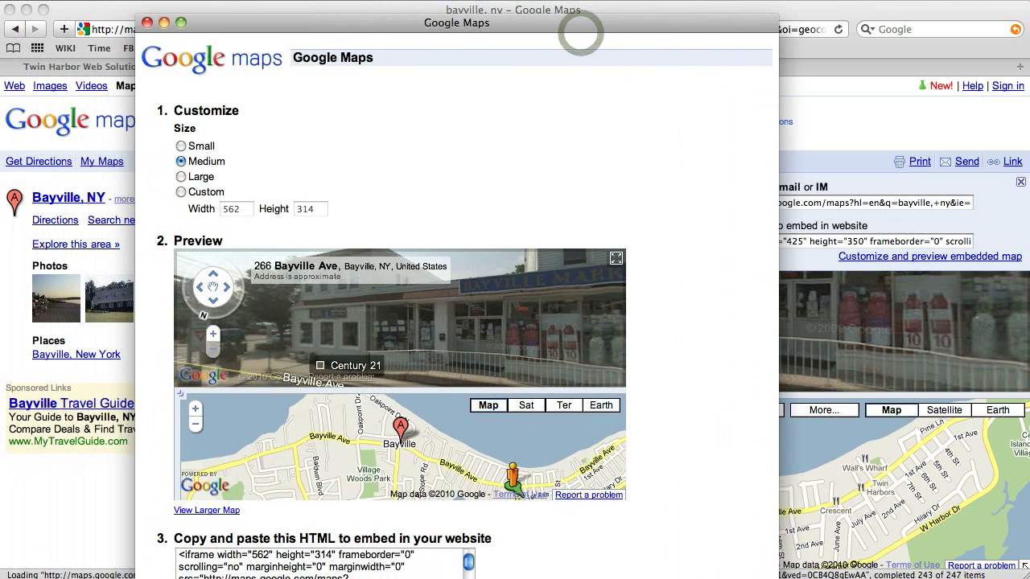
{"action": "mouse_move", "coordinate": [777, 568]}
{"action": "left_mouse_down"}
{"action": "mouse_move", "coordinate": [759, 570]}
{"action": "mouse_move", "coordinate": [788, 570]}
{"action": "left_mouse_up"}
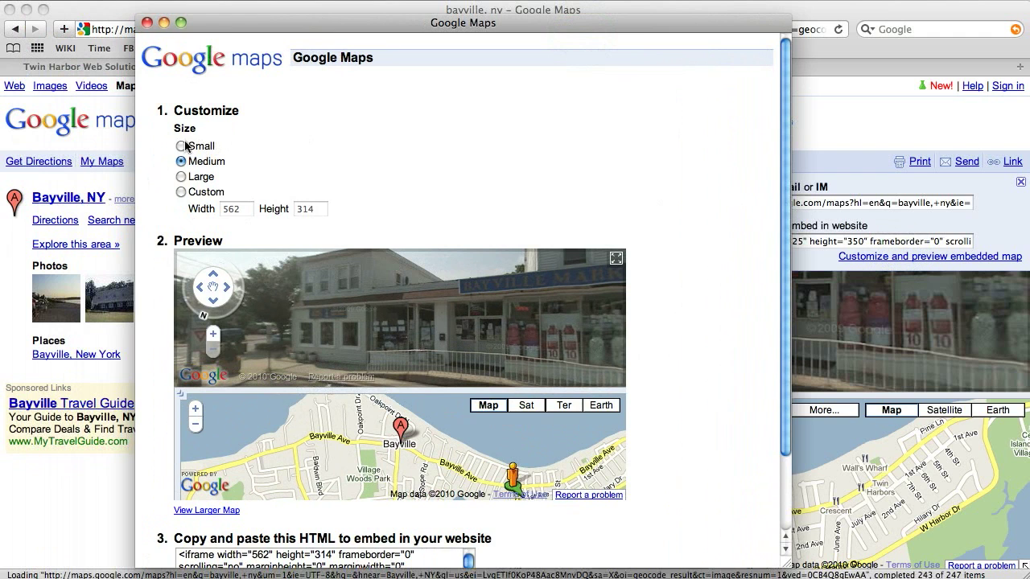
{"action": "left_click", "coordinate": [181, 176]}
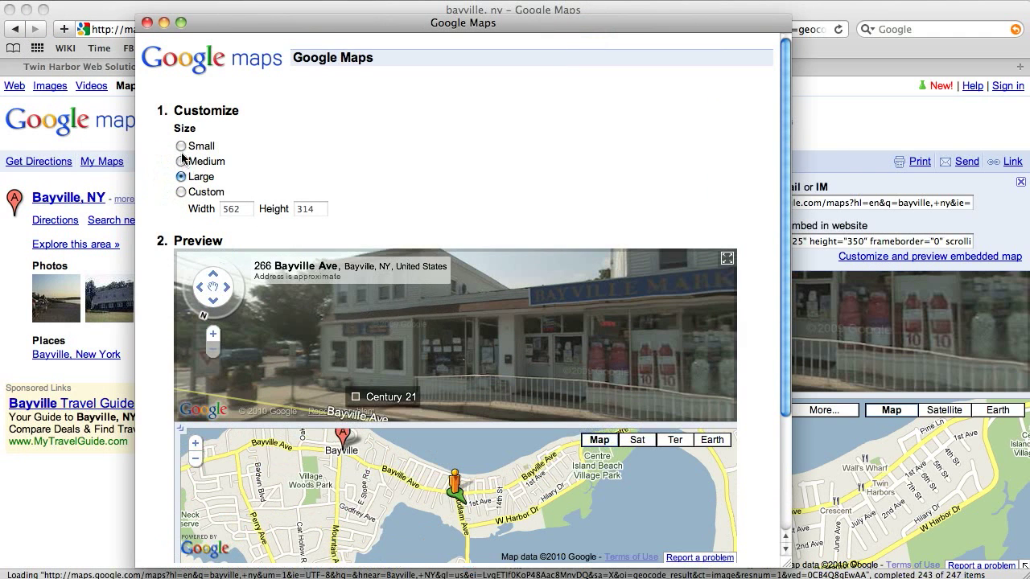
{"action": "left_click", "coordinate": [181, 146]}
{"action": "left_click", "coordinate": [180, 160]}
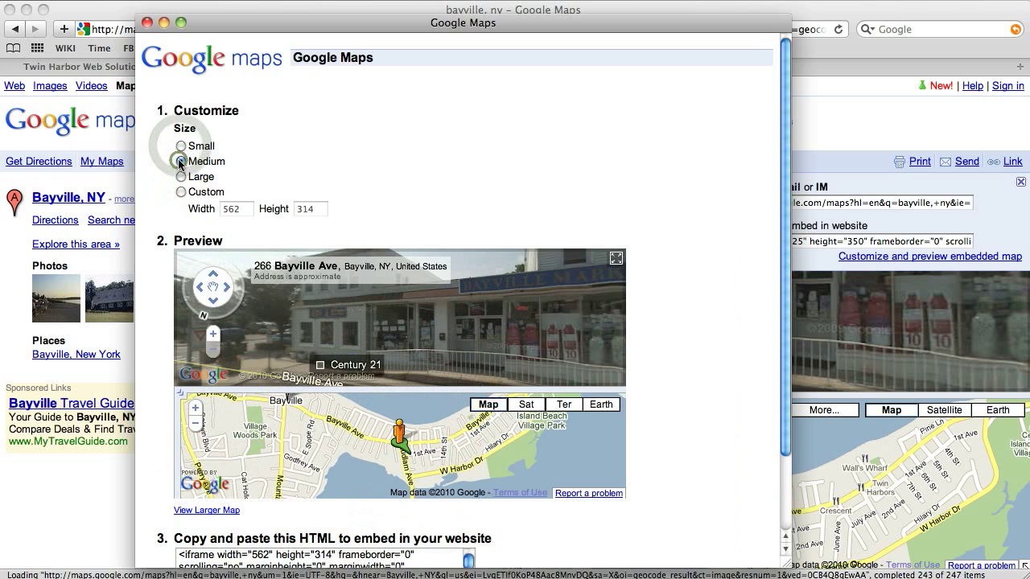
Select and copy the full embed HTML code, then close the preview window.
{"action": "left_click_drag", "start_coordinate": [784, 201], "coordinate": [786, 251]}
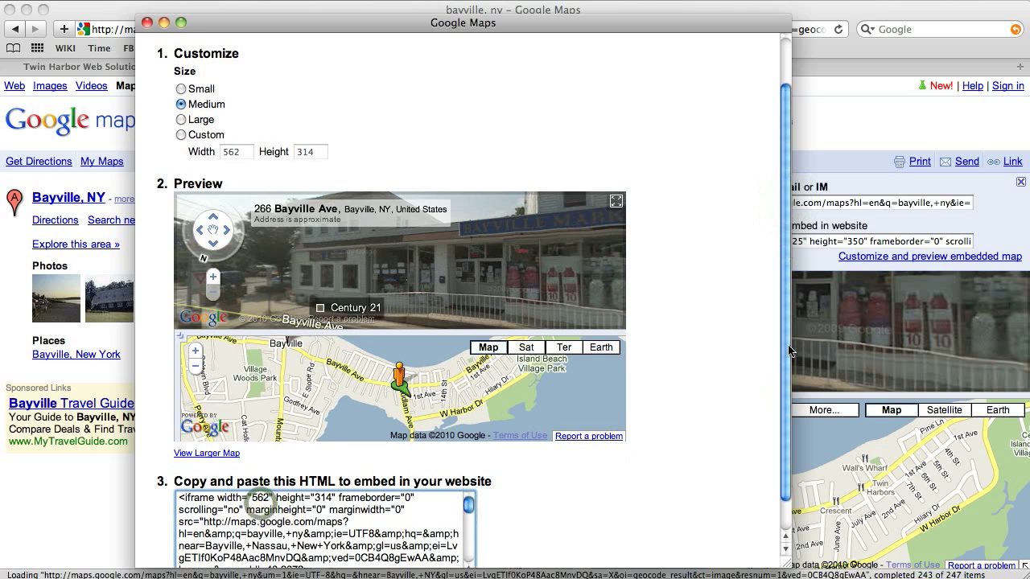
{"action": "left_click", "coordinate": [255, 502]}
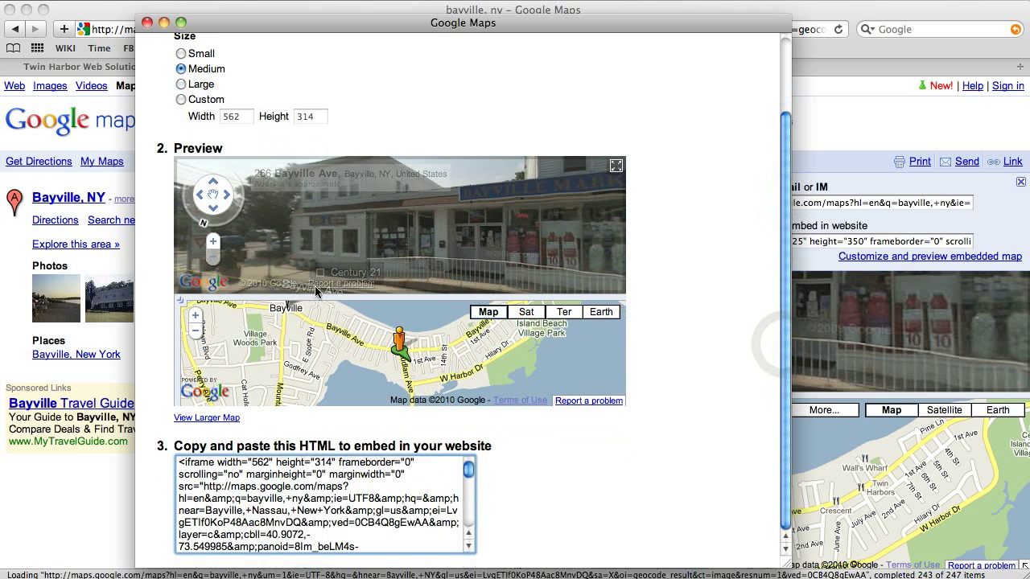
{"action": "left_click_drag", "start_coordinate": [420, 446], "coordinate": [305, 446]}
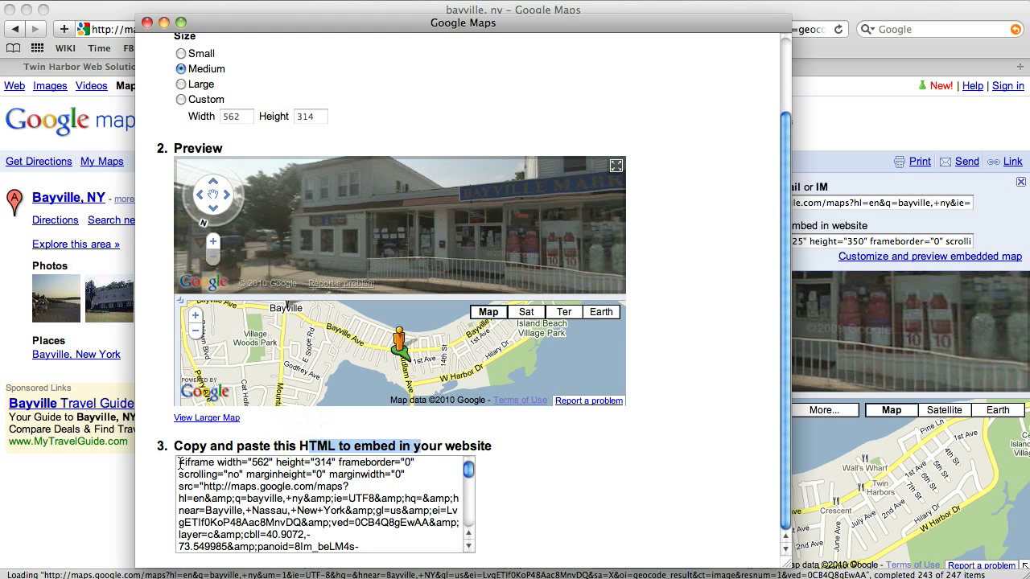
{"action": "left_click_drag", "start_coordinate": [178, 463], "coordinate": [315, 549]}
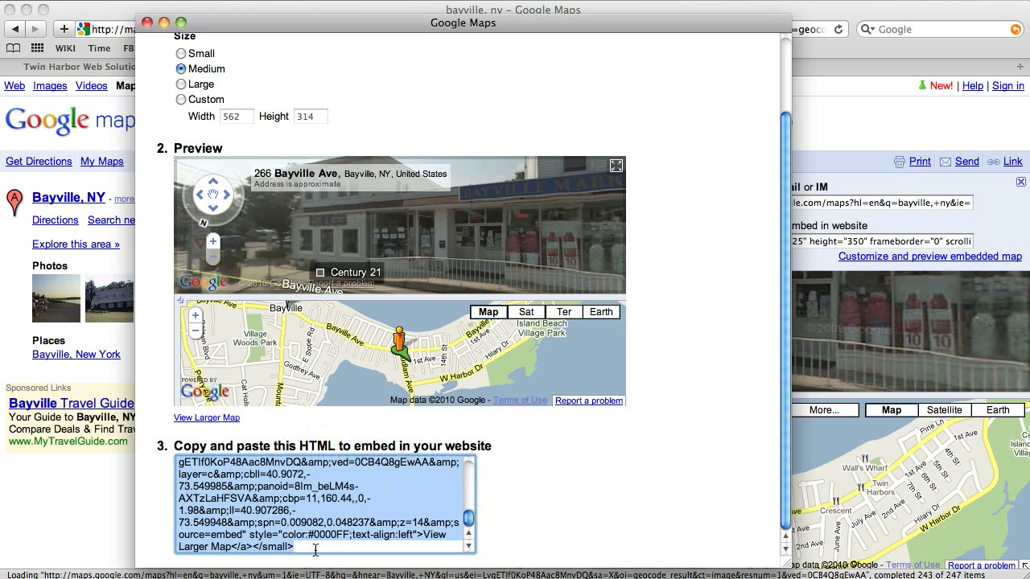
{"action": "right_click", "coordinate": [266, 503]}
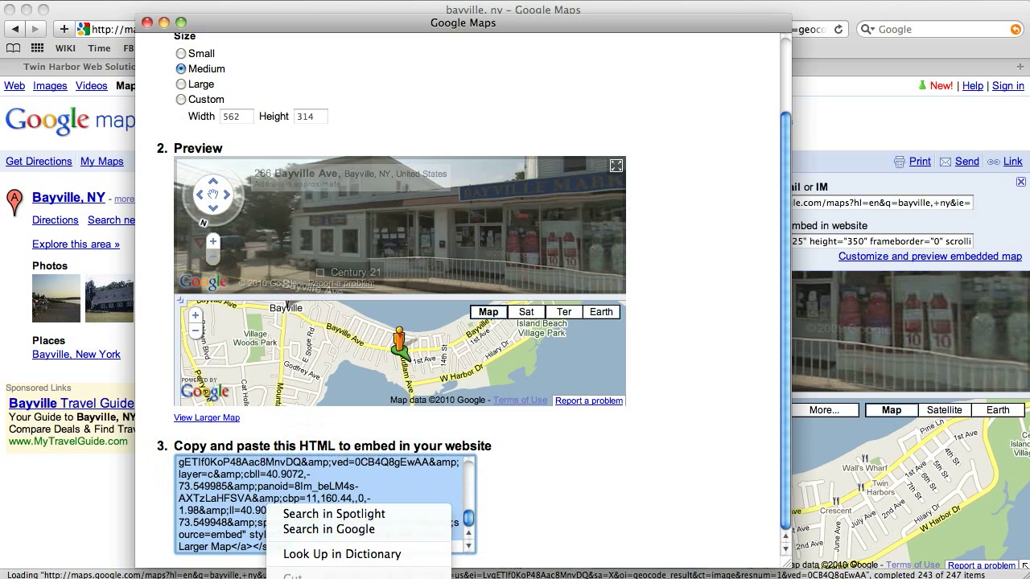
{"action": "key", "text": "Escape"}
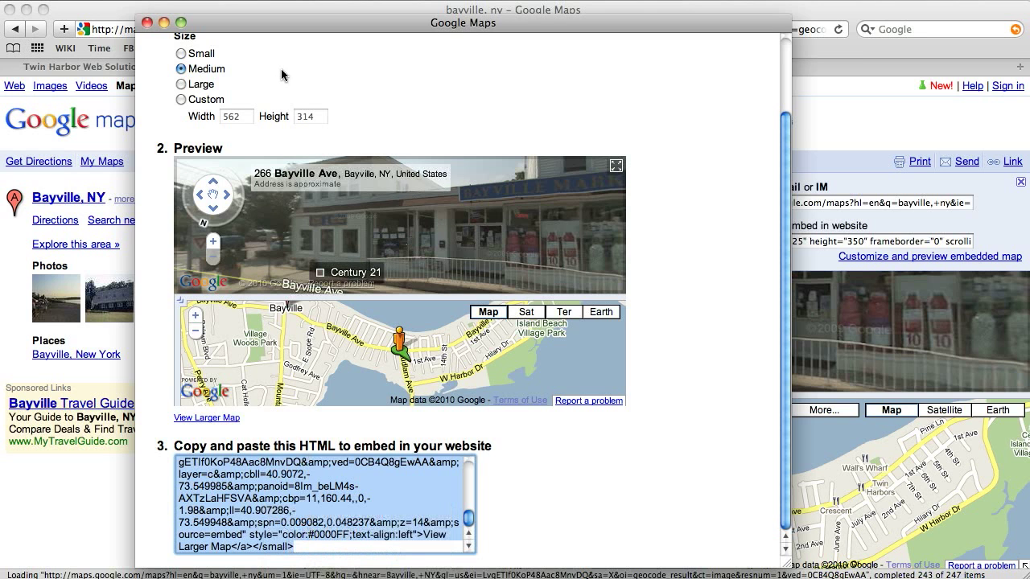
{"action": "left_click", "coordinate": [147, 22]}
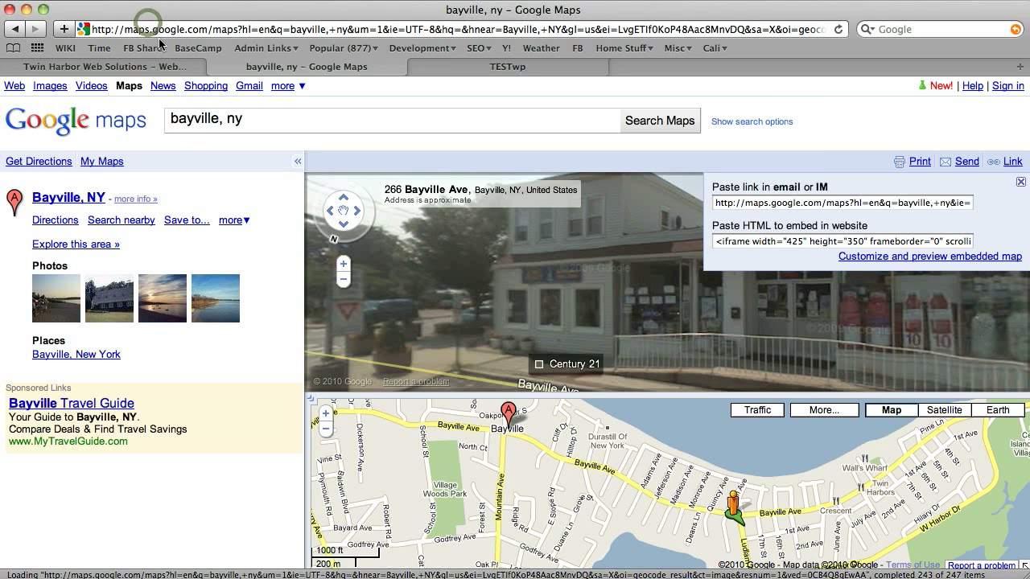
Switch to the Twin Harbor TESTwp tab and put the page into edit mode.
{"action": "left_click", "coordinate": [464, 69]}
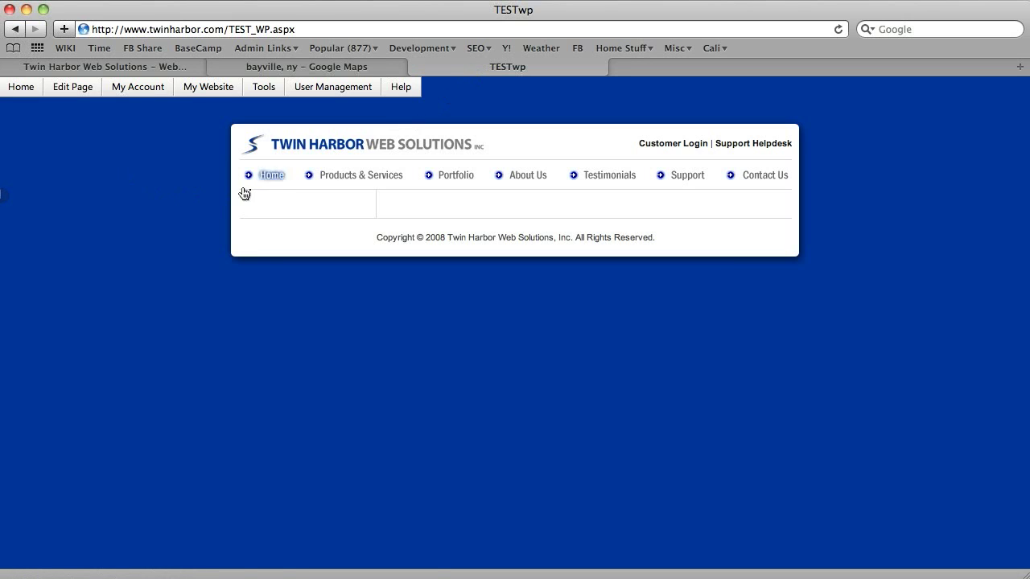
{"action": "left_click", "coordinate": [71, 92]}
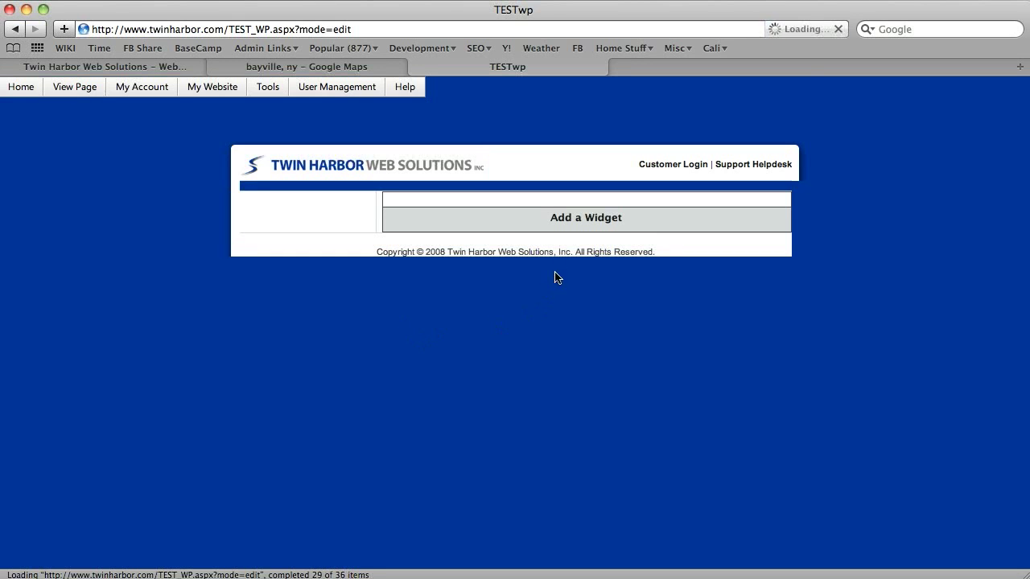
Add a Code Block widget from the Widget Manager to the page's content area.
{"action": "left_click", "coordinate": [599, 240]}
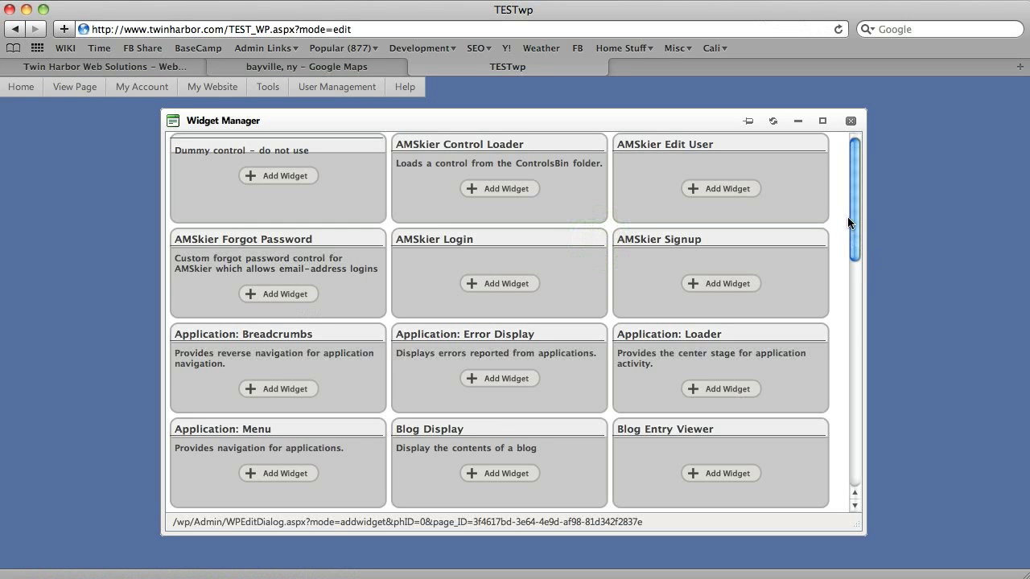
{"action": "left_click_drag", "start_coordinate": [853, 209], "coordinate": [853, 298]}
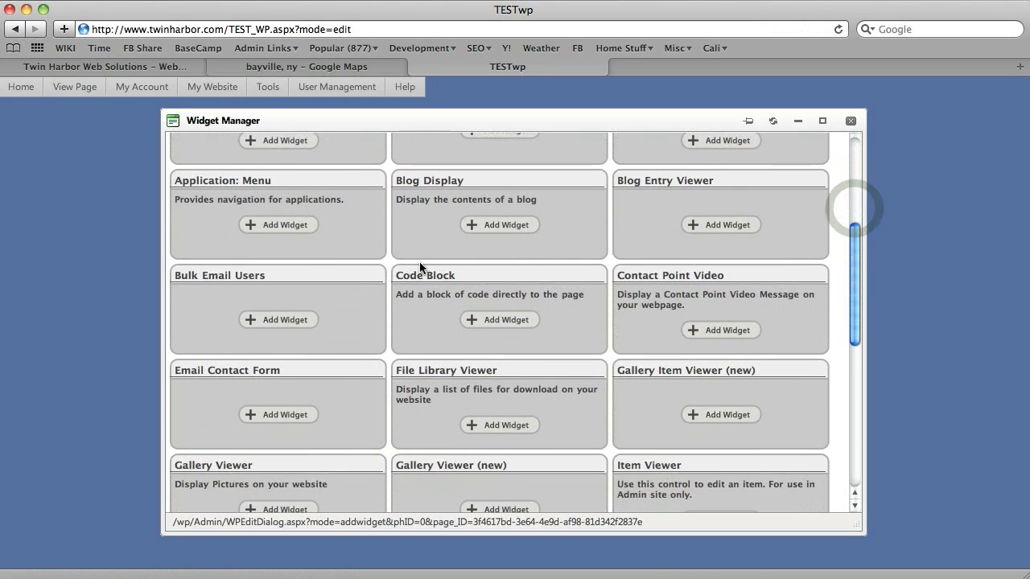
{"action": "left_click", "coordinate": [493, 322]}
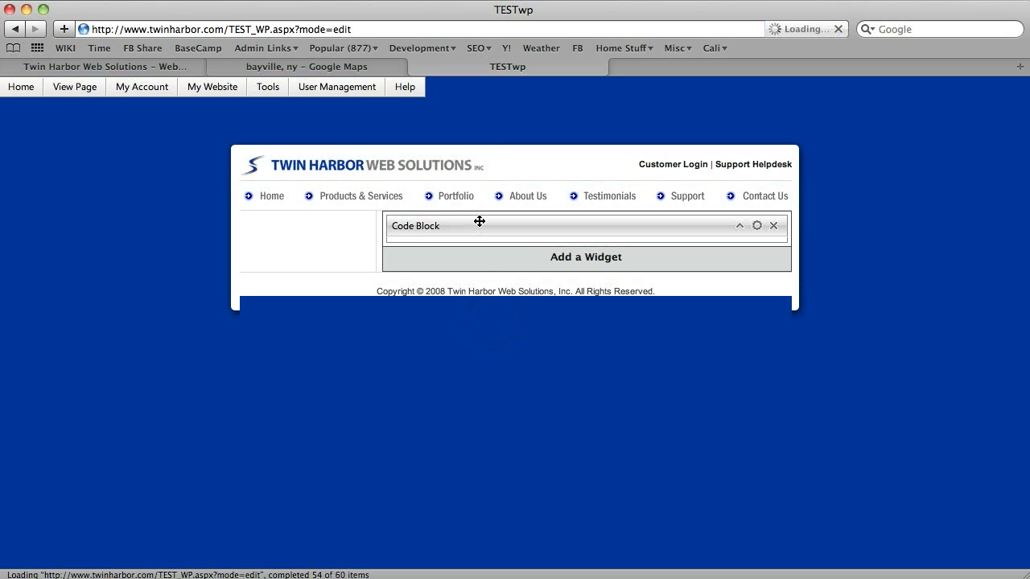
Paste the copied 562 by 314 Google Maps iframe code into the Code Block's code field.
{"action": "left_click", "coordinate": [756, 225]}
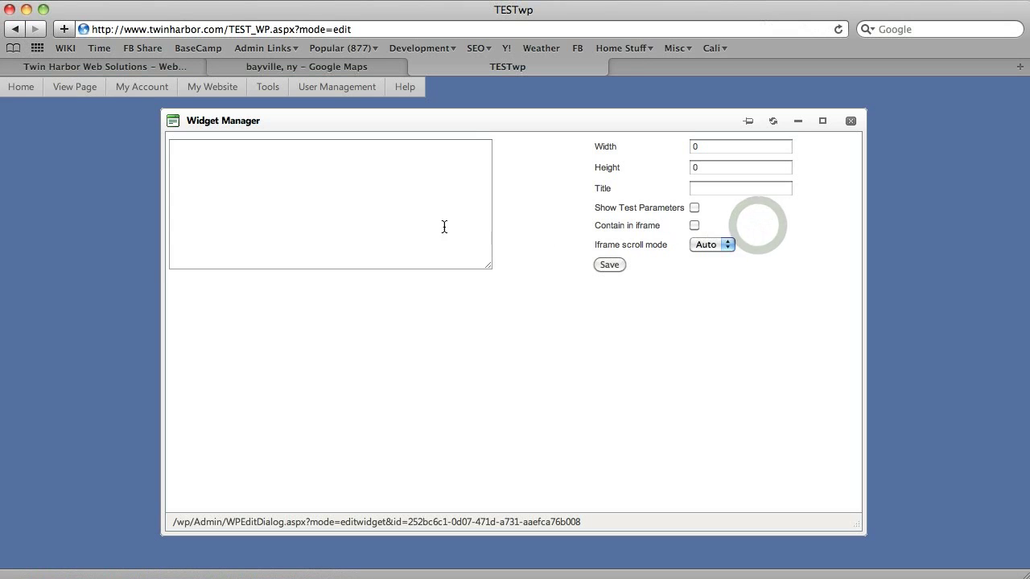
{"action": "left_click", "coordinate": [340, 200]}
{"action": "key", "text": "super+v"}
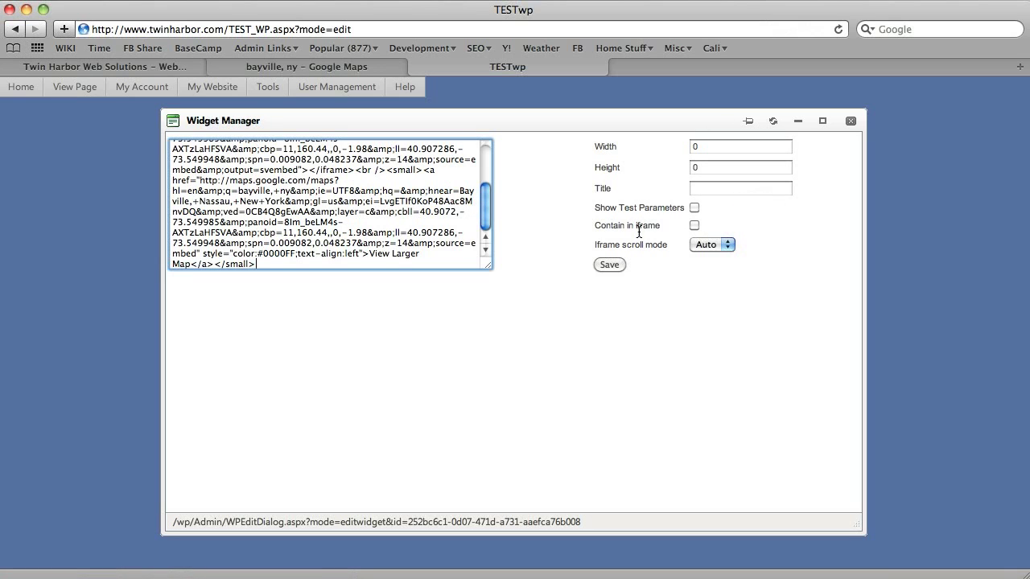
{"action": "mouse_move", "coordinate": [639, 228]}
{"action": "left_click_drag", "start_coordinate": [609, 227], "coordinate": [595, 226]}
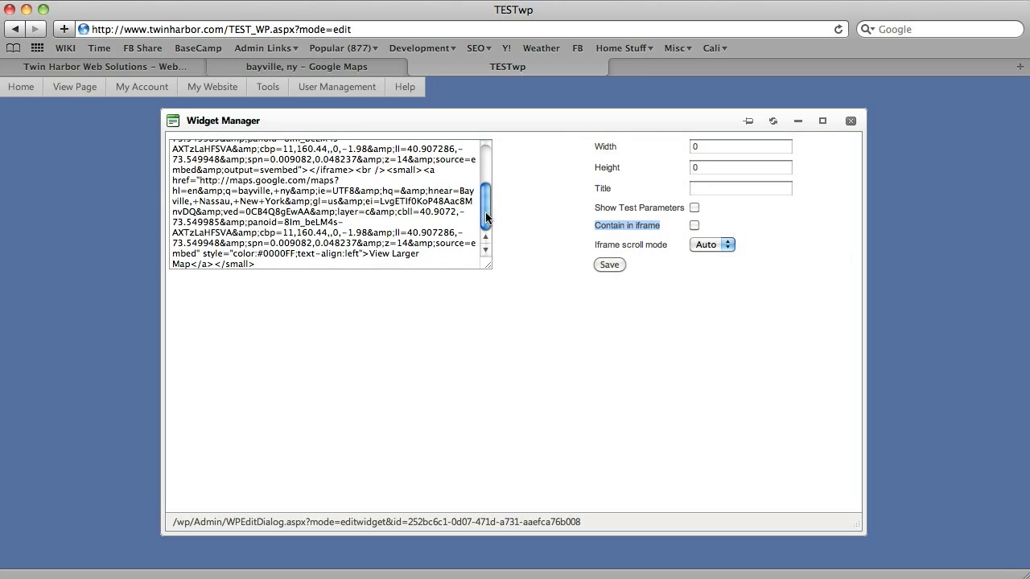
{"action": "left_click_drag", "start_coordinate": [486, 217], "coordinate": [485, 173]}
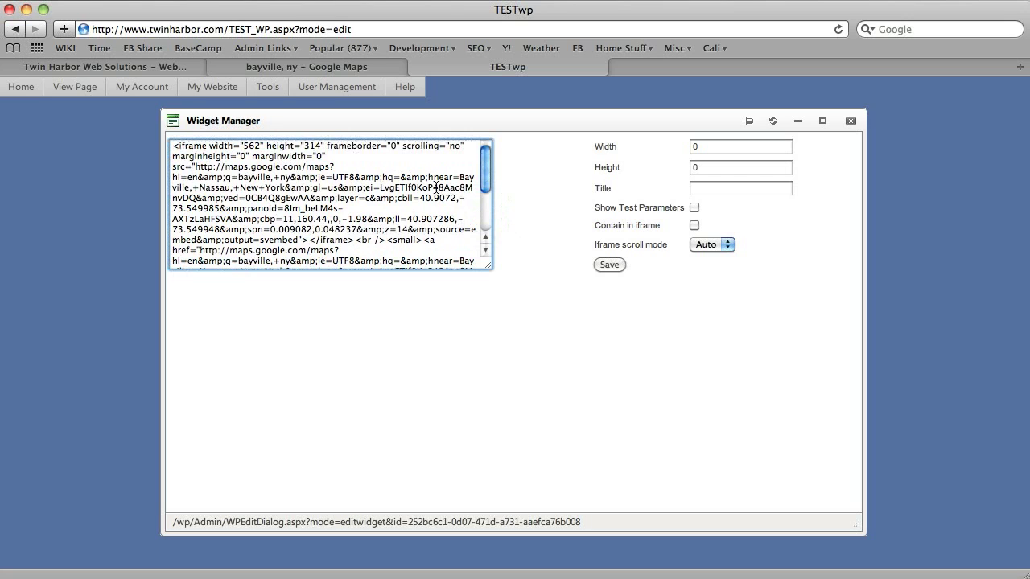
{"action": "double_click", "coordinate": [207, 147]}
{"action": "left_click", "coordinate": [636, 246]}
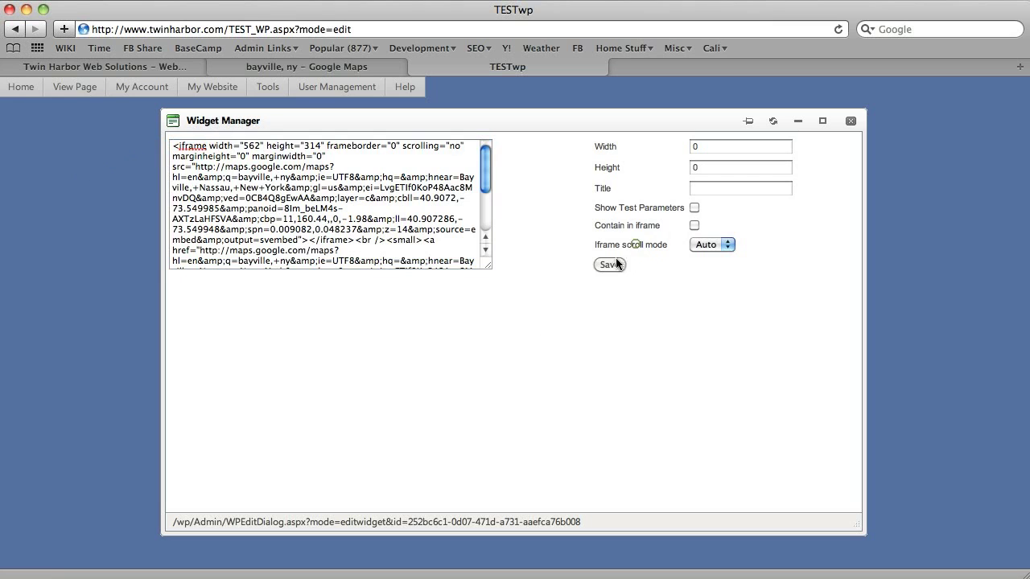
Save the Code Block and switch the TESTwp page to view mode.
{"action": "left_click", "coordinate": [609, 265]}
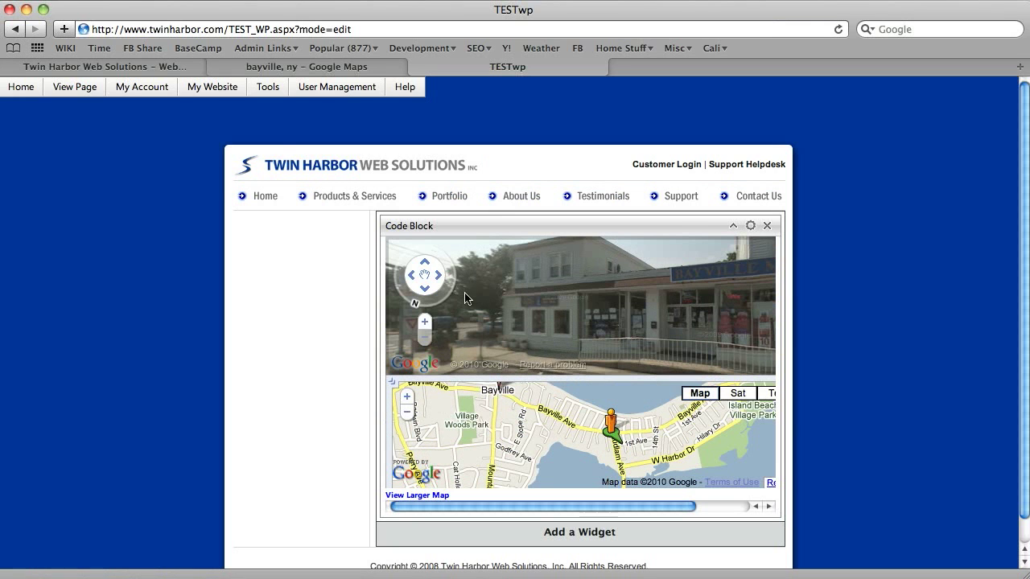
{"action": "left_click", "coordinate": [75, 87]}
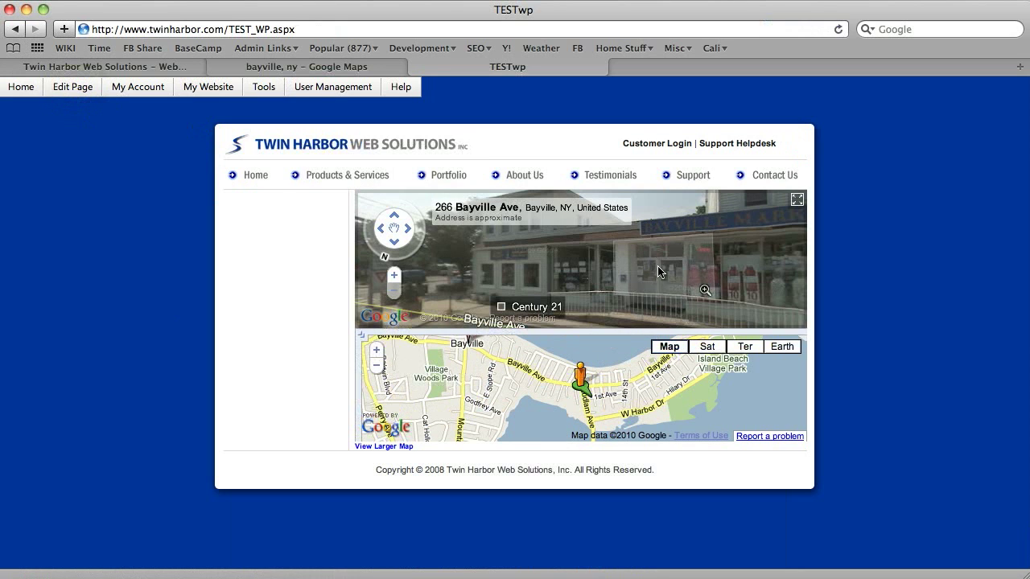
In the embedded Street View, move to the Century 21 storefront and check its listing details.
{"action": "left_click", "coordinate": [643, 282]}
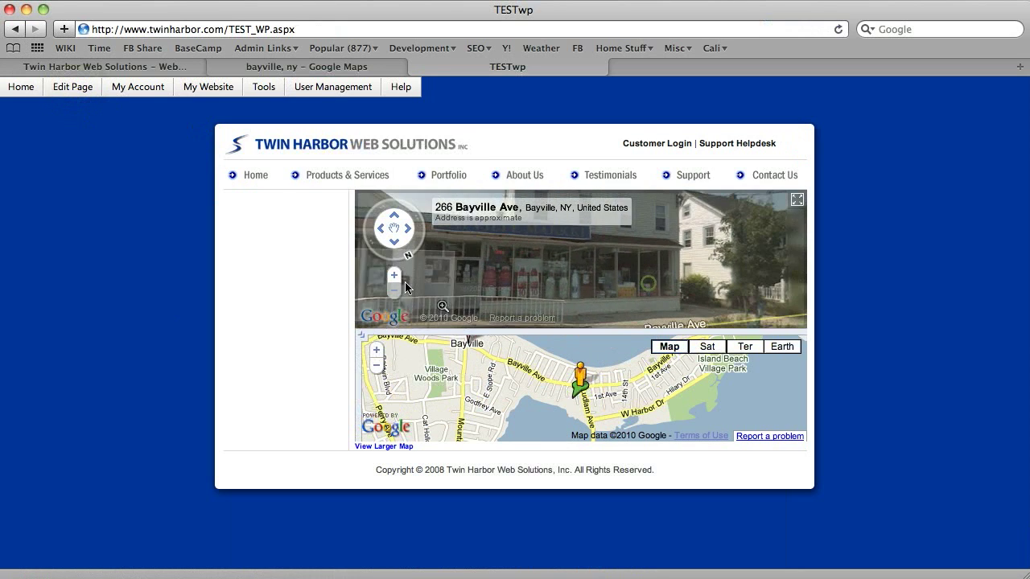
{"action": "left_click", "coordinate": [483, 262]}
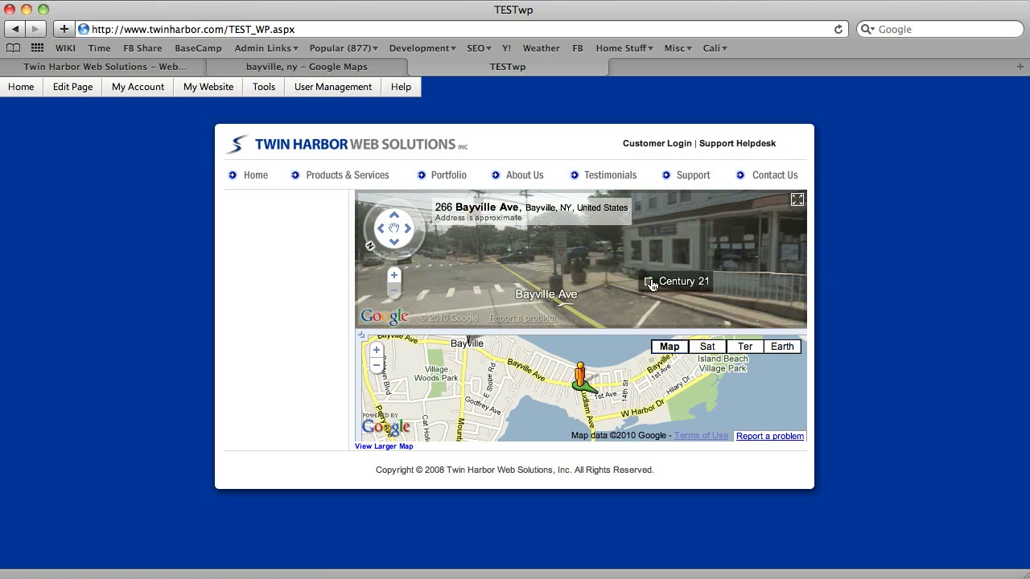
{"action": "left_click", "coordinate": [651, 283]}
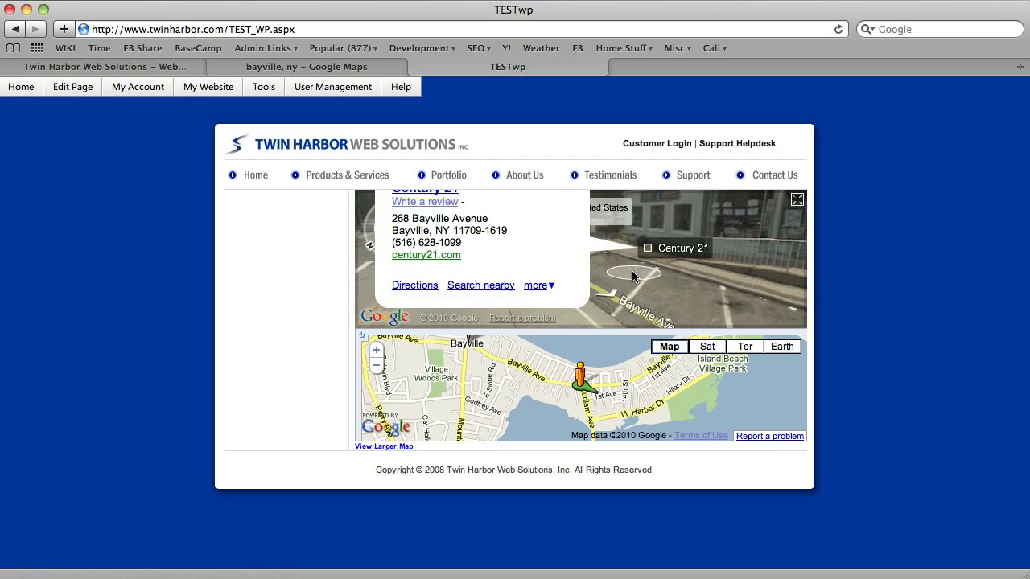
{"action": "left_click", "coordinate": [632, 276]}
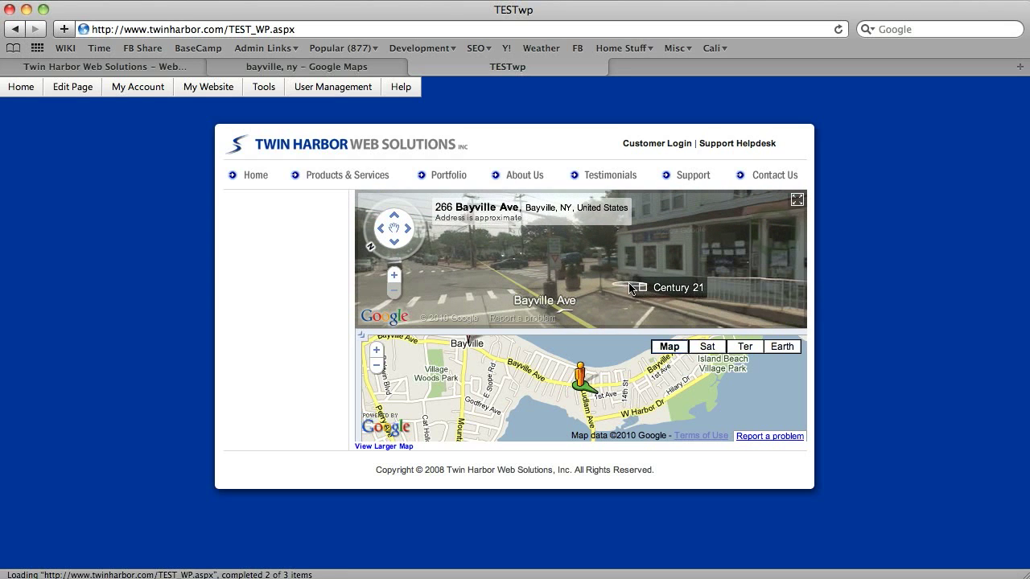